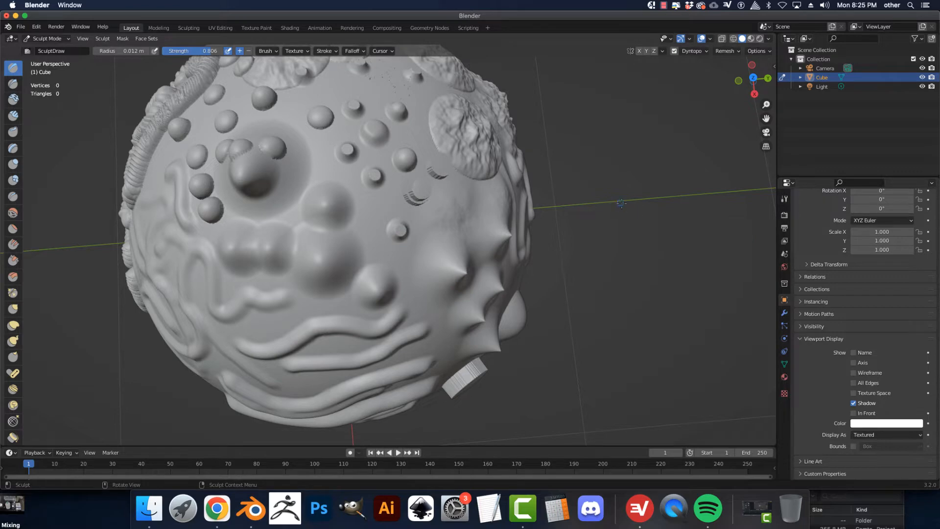
Step: Reset the Draw brush to its default settings
click(784, 199)
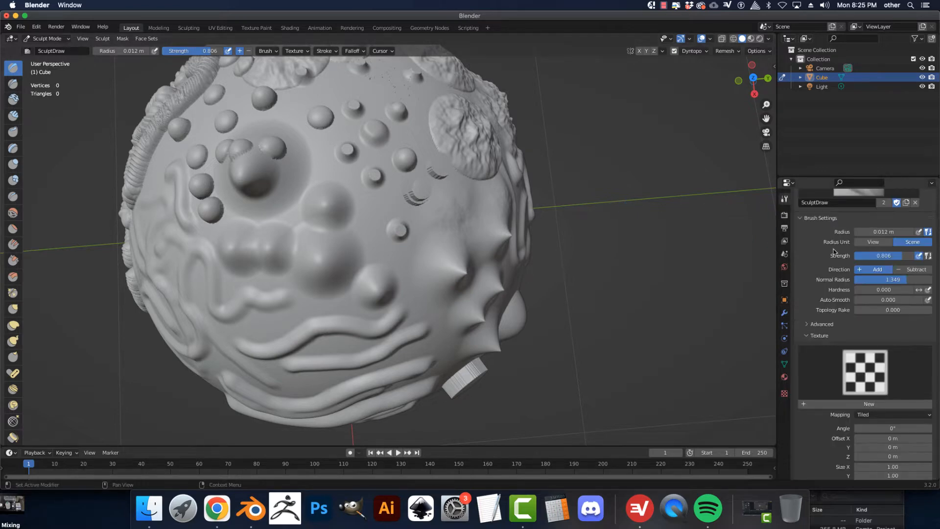
scroll(901, 234, down, 2)
scroll(900, 234, up, 5)
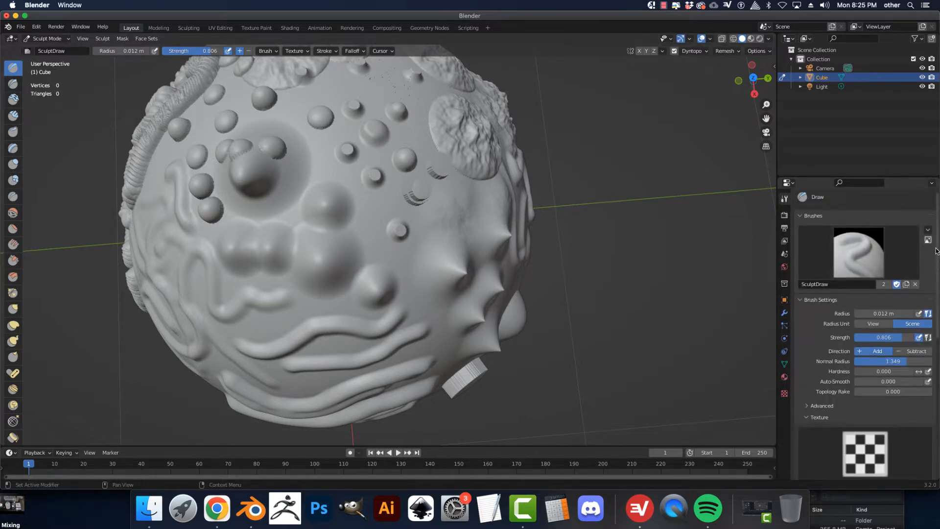
click(927, 230)
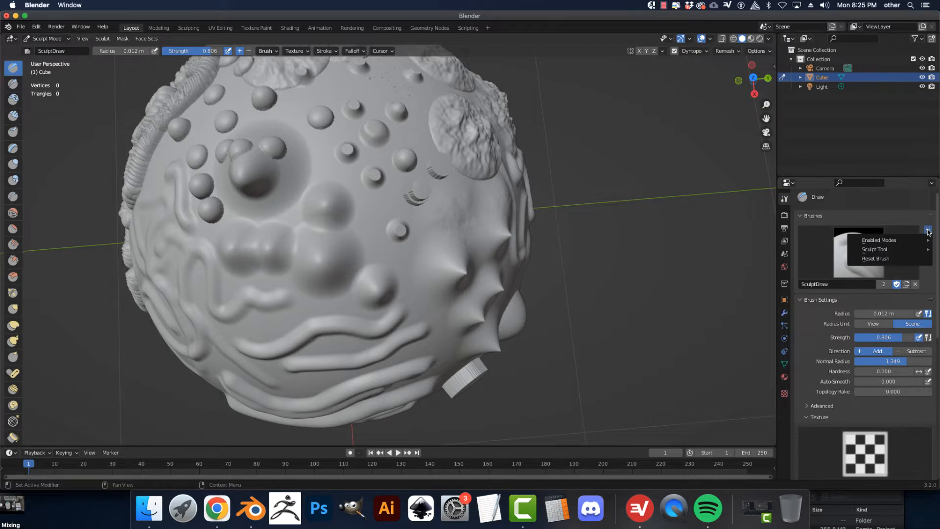
click(875, 258)
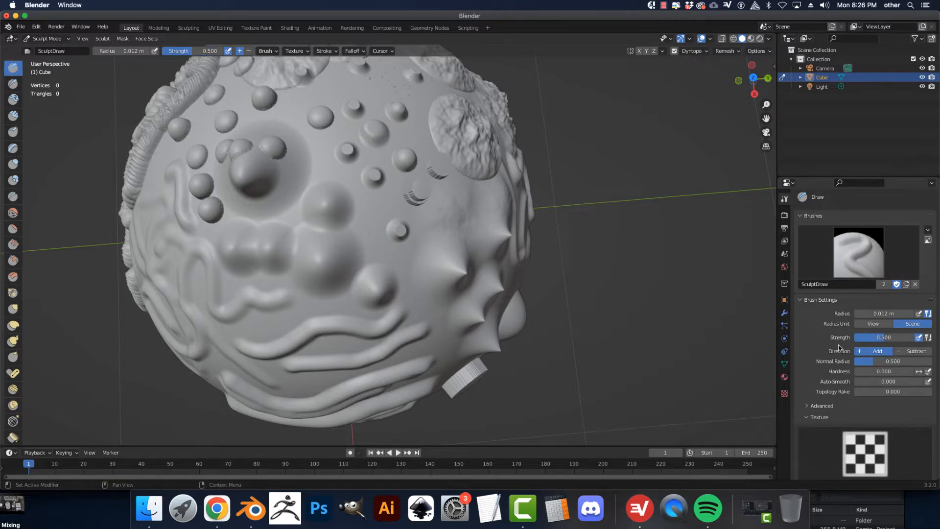
Step: Keep Dyntopo enabled and set its detail size to 2 px
scroll(839, 347, down, 8)
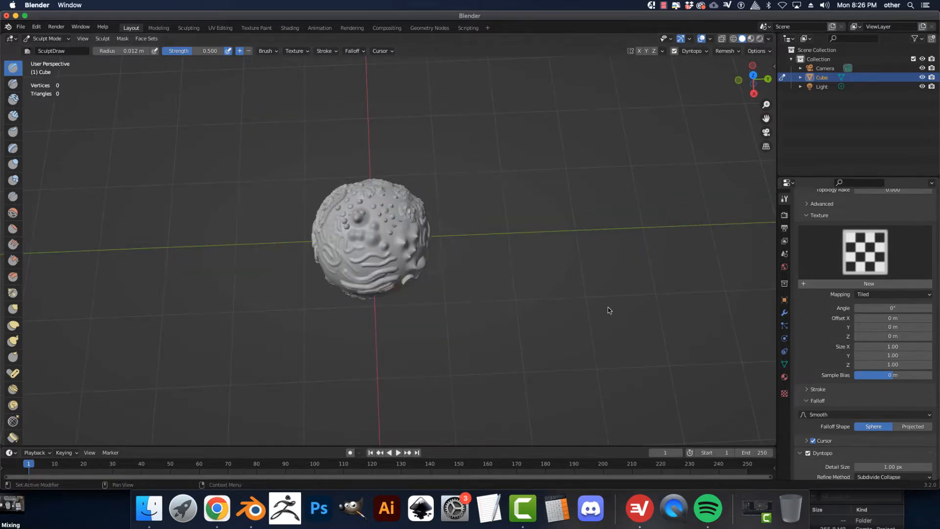
scroll(449, 275, up, 15)
scroll(852, 403, down, 2)
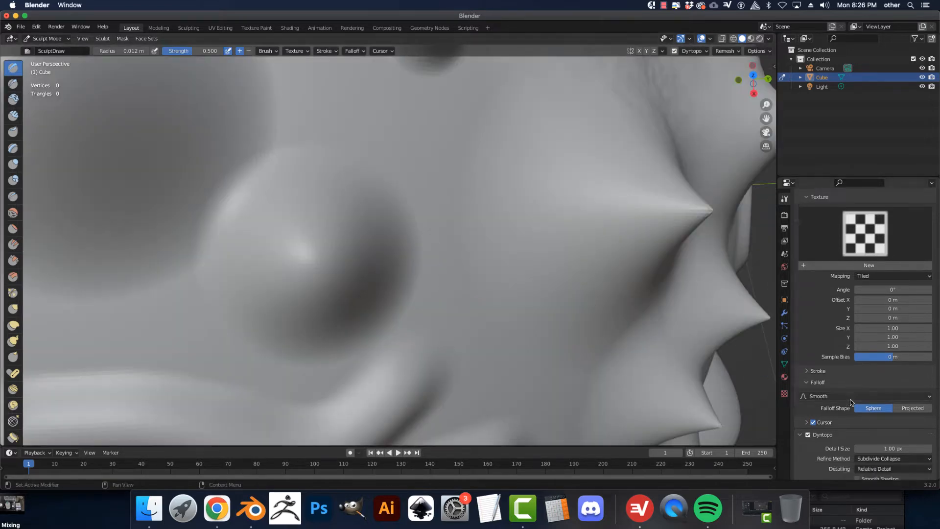
scroll(851, 402, down, 3)
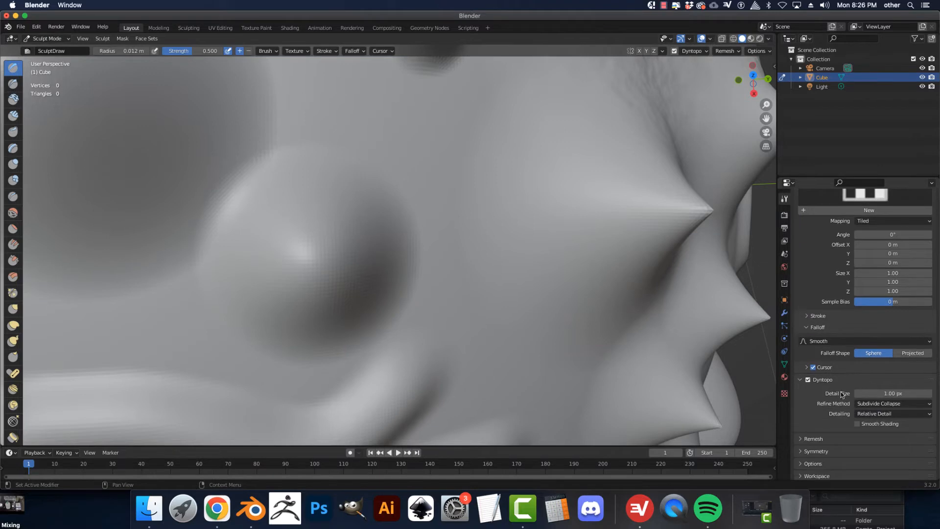
click(809, 380)
click(808, 380)
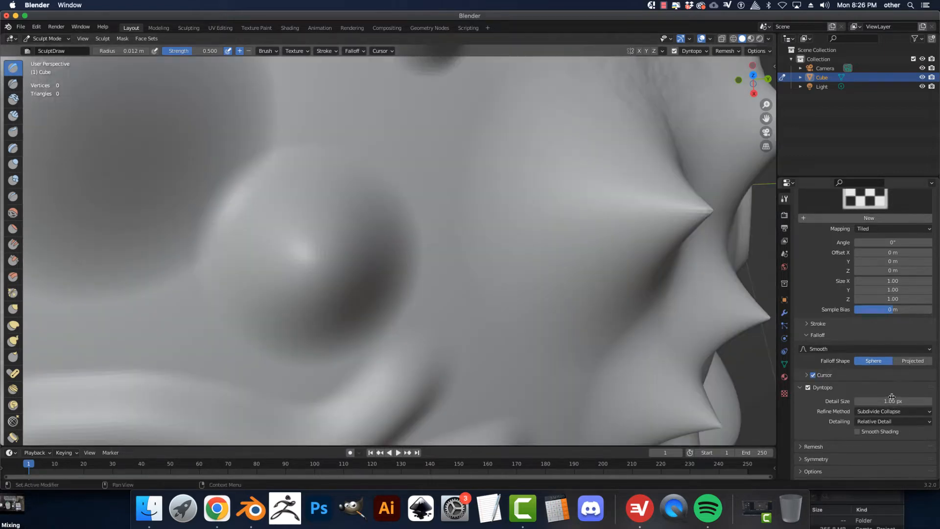
click(893, 400)
text(2)
key(Return)
Step: Temporarily show the cube's wireframe to examine mesh density around the round stepped discs, and hide it again
scroll(370, 215, down, 10)
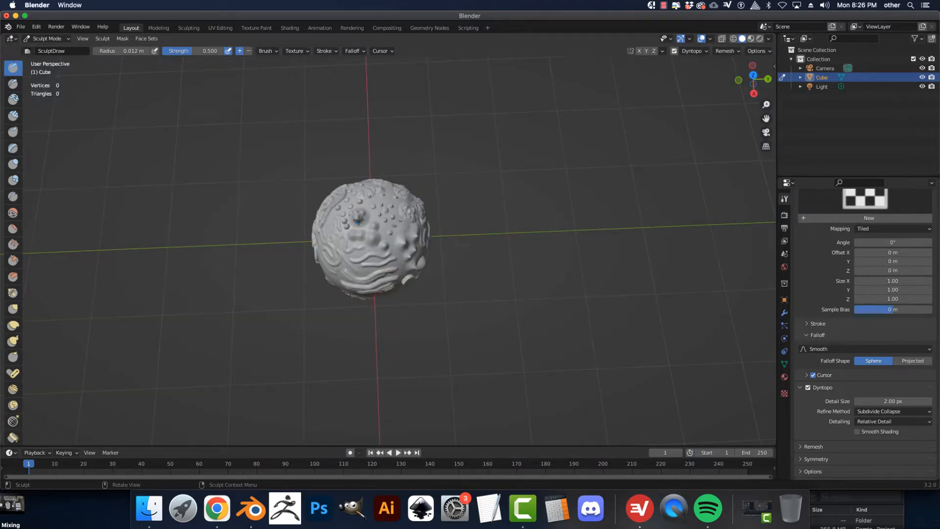
scroll(358, 218, up, 12)
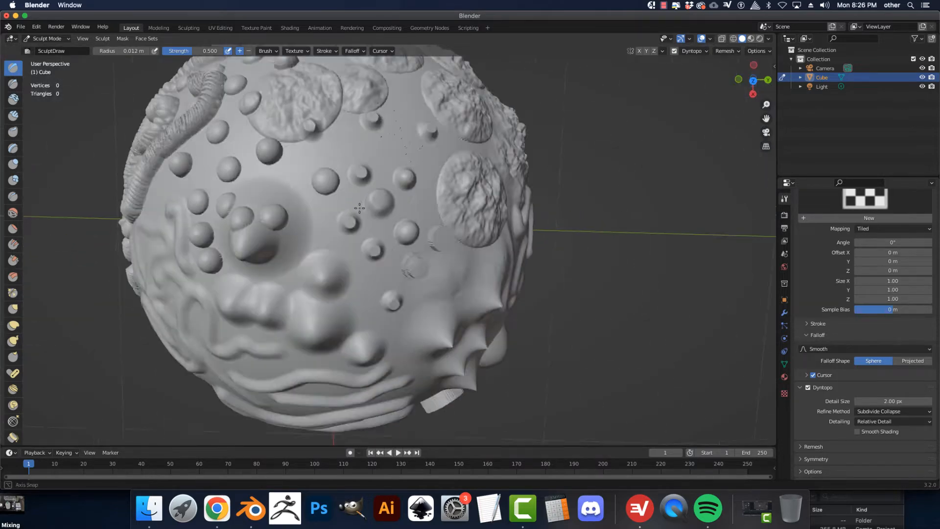
scroll(359, 208, up, 12)
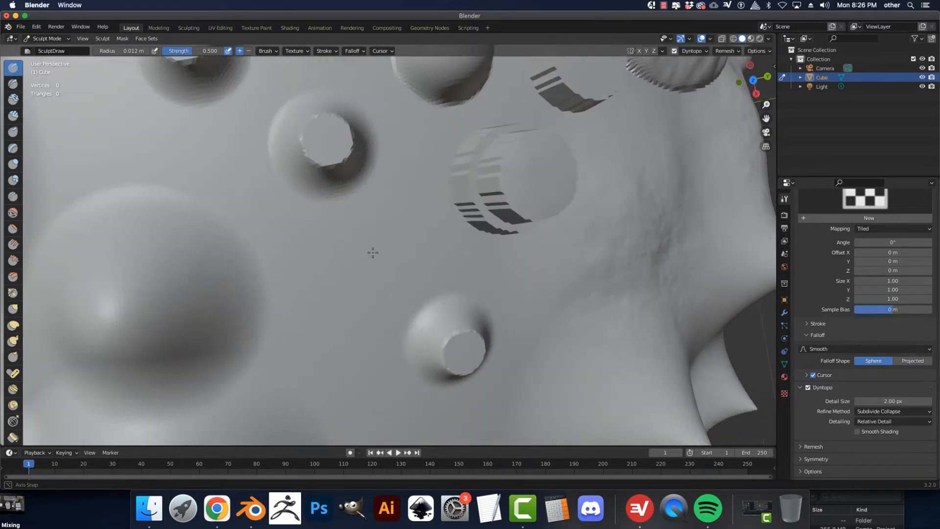
middle_drag(373, 253, 379, 247)
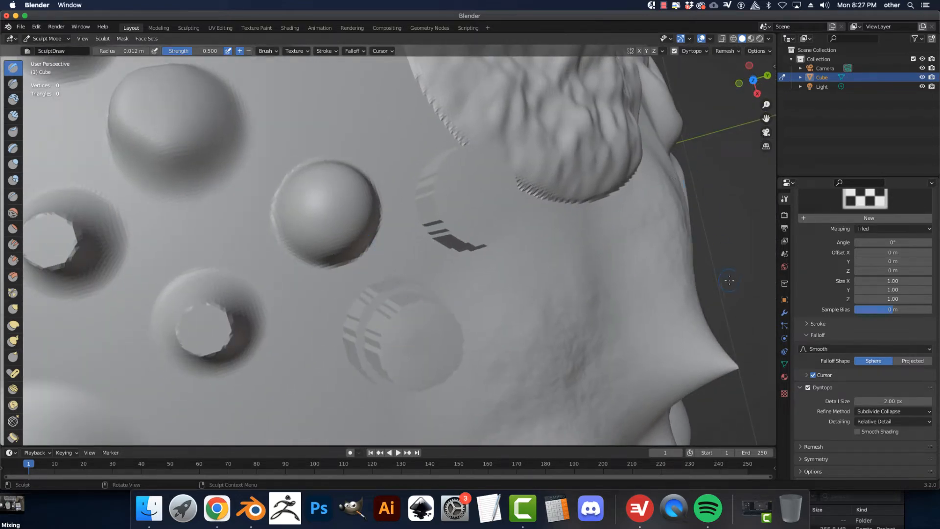
click(784, 299)
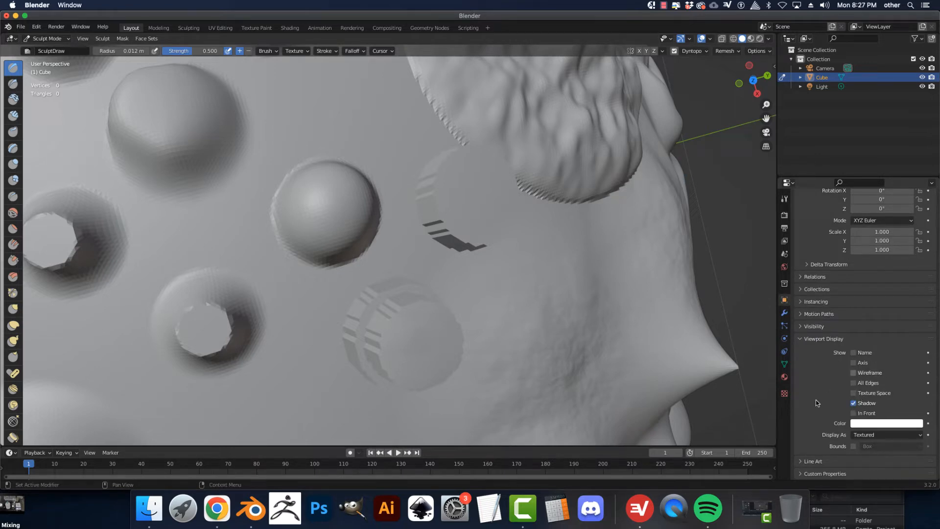
click(853, 373)
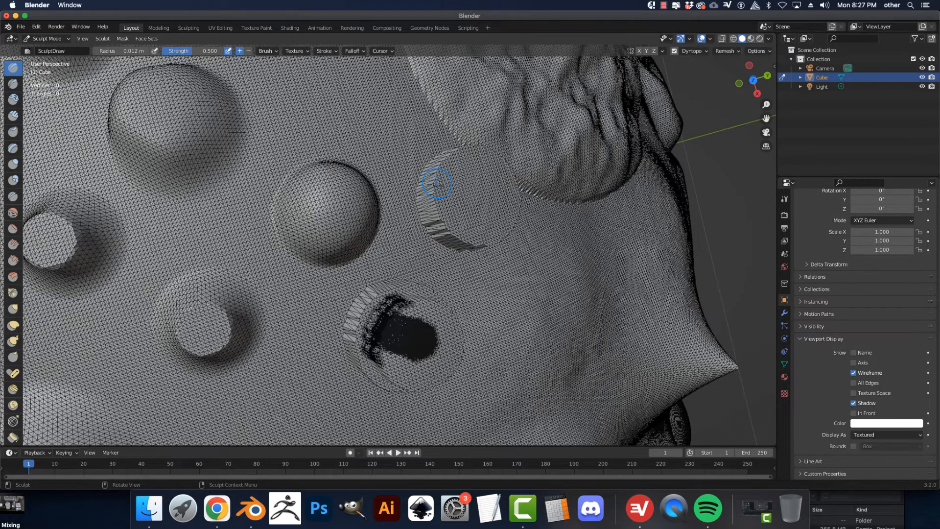
mouse_move(436, 184)
middle_down()
mouse_move(433, 203)
mouse_move(429, 197)
middle_up()
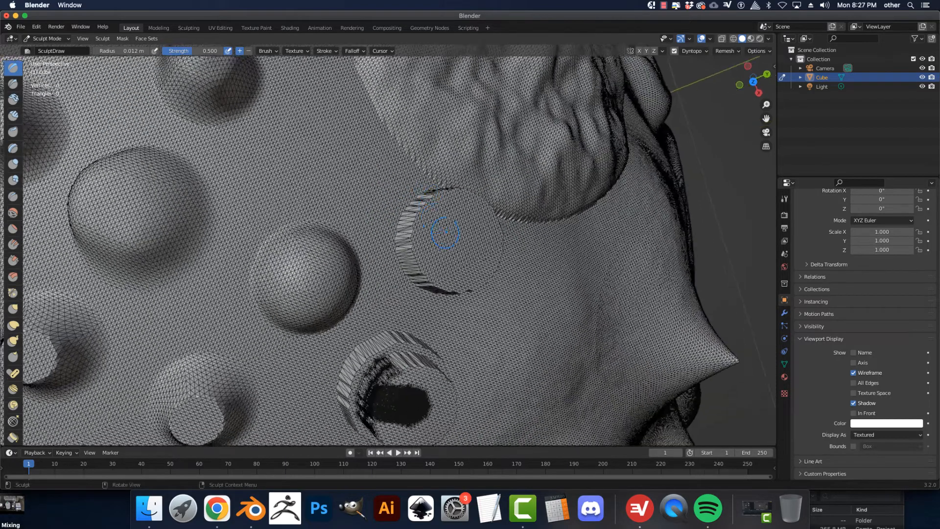
click(853, 373)
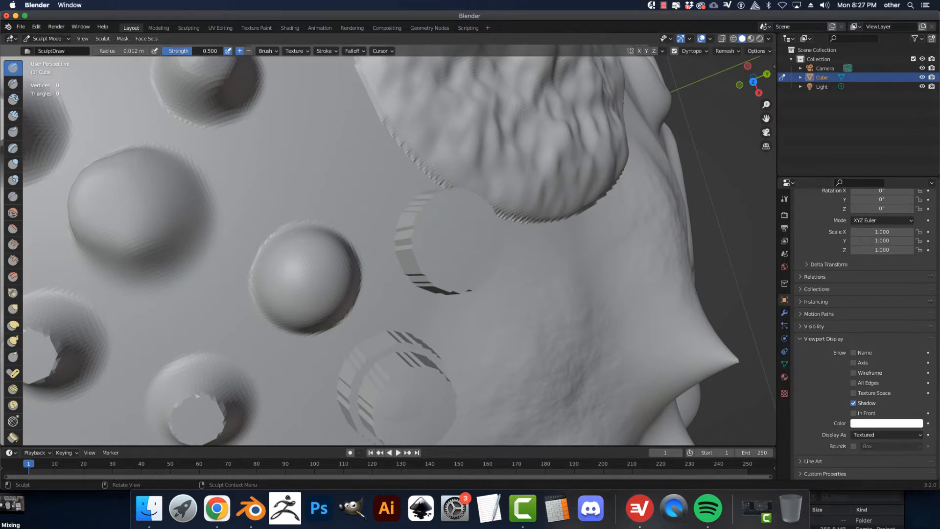
Step: Raise the brush strength to 0.633 and sculpt a short ridge across the edge of the round disc beside the wrinkled patch
drag(193, 51, 200, 51)
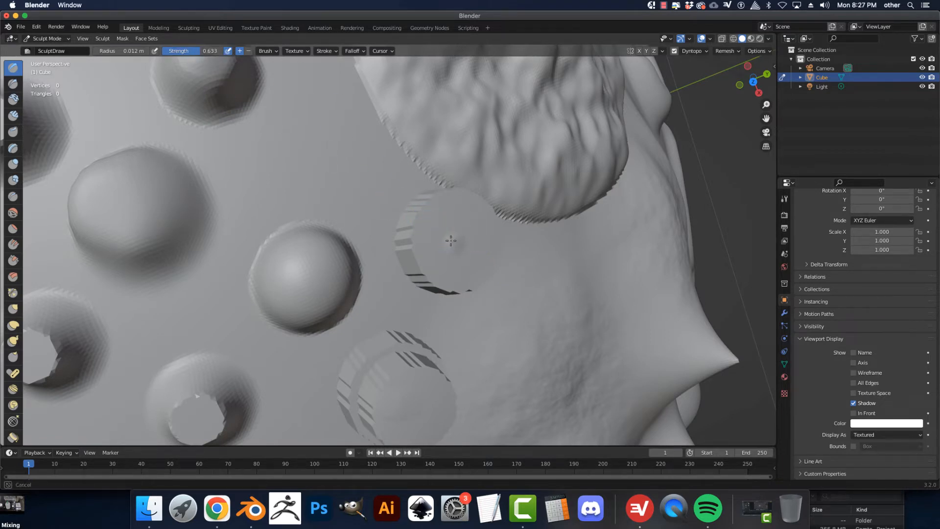
mouse_move(451, 240)
mouse_down()
mouse_move(373, 205)
mouse_move(408, 217)
mouse_up()
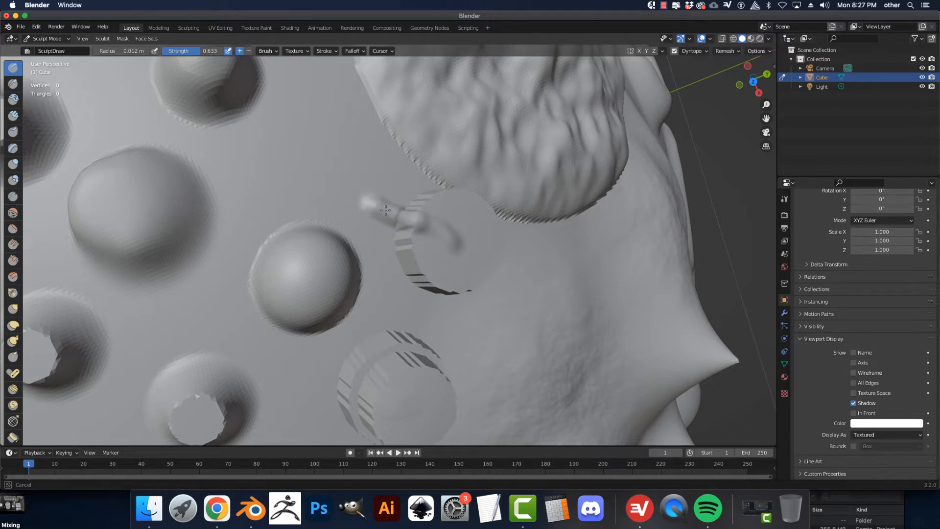
mouse_move(415, 221)
mouse_down()
mouse_move(448, 240)
mouse_move(393, 209)
mouse_up()
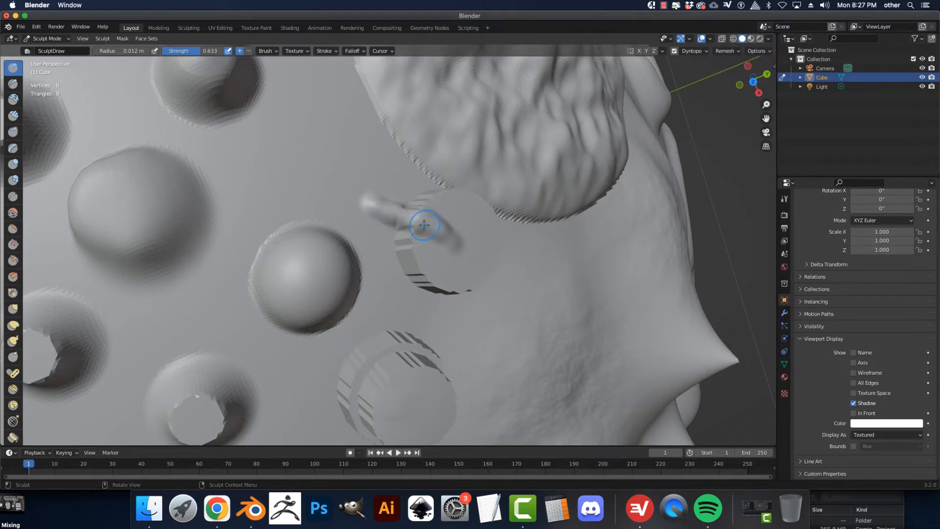
drag(423, 224, 422, 224)
drag(393, 216, 436, 233)
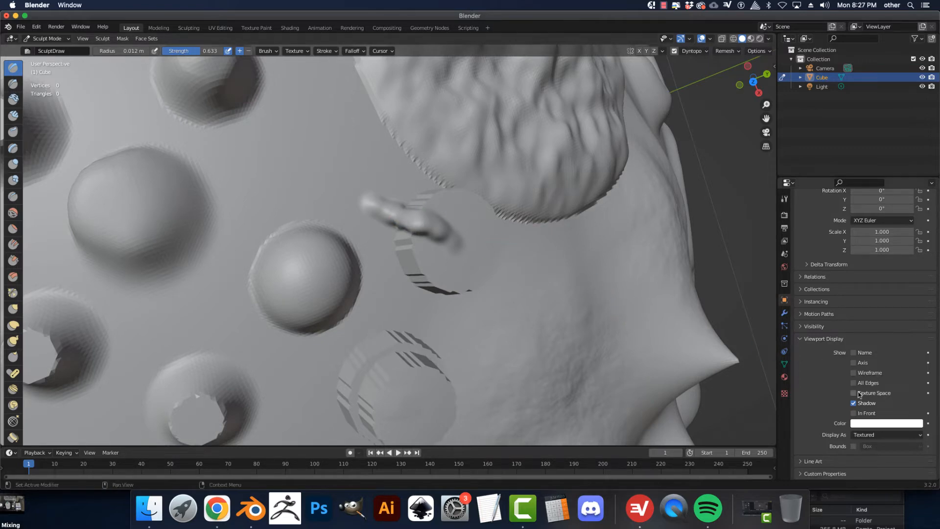
Step: Show the wireframe to examine the mesh under the new ridge up close, and hide it again
click(854, 373)
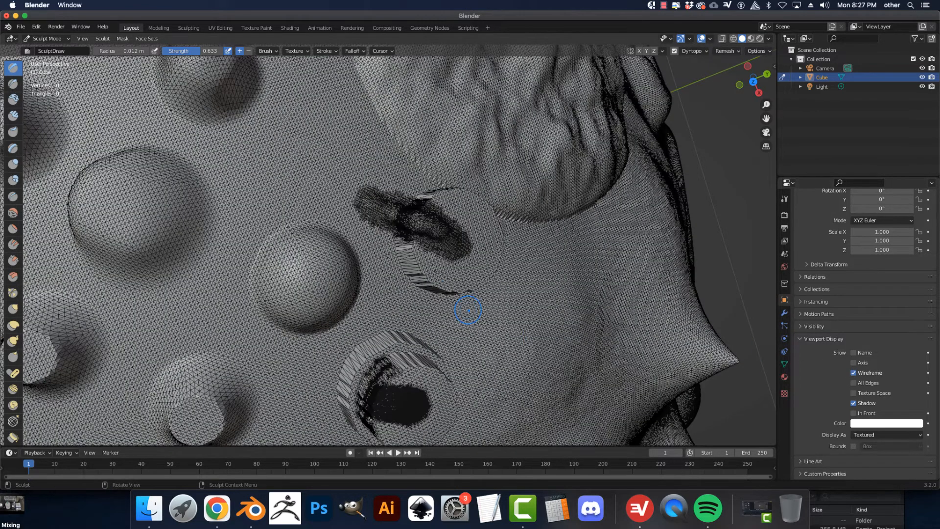
scroll(437, 210, up, 5)
scroll(437, 210, down, 5)
middle_drag(425, 214, 419, 220)
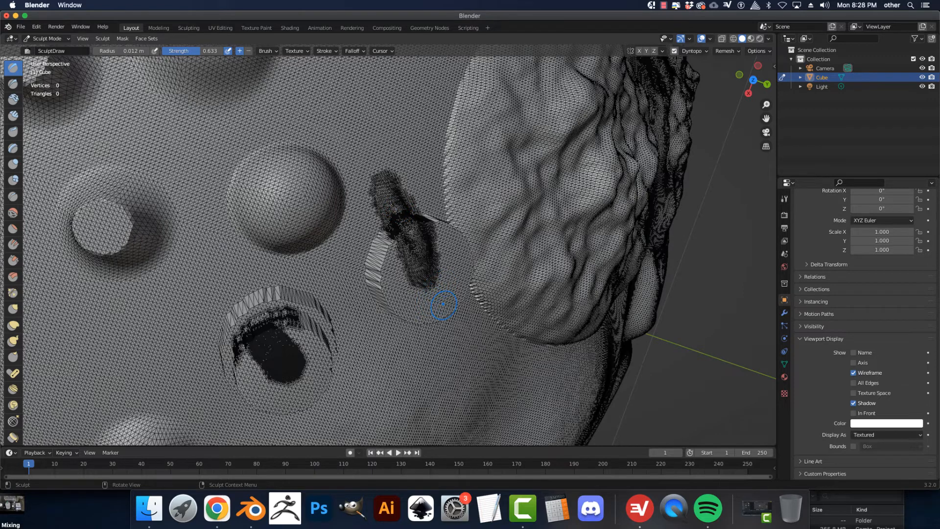
click(853, 373)
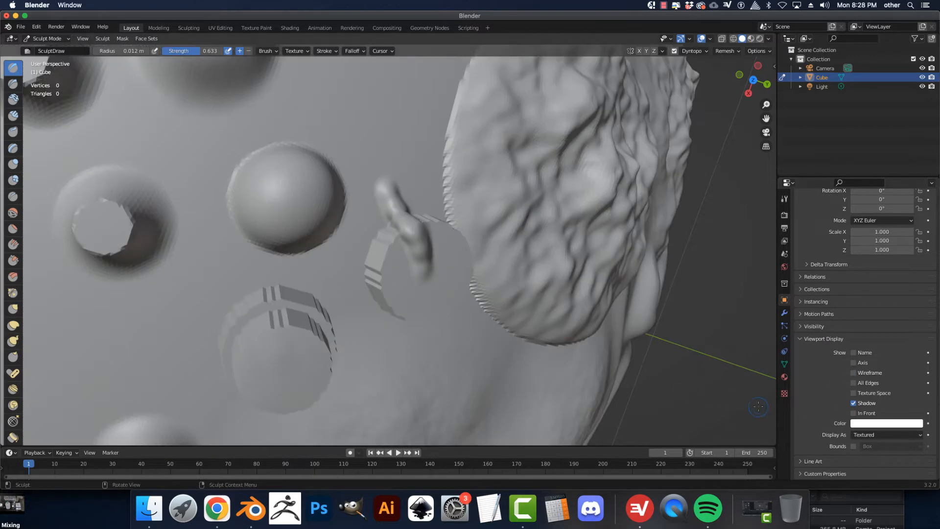
Step: Switch to the Simplify brush and turn on the cube's wireframe display
scroll(14, 333, down, 6)
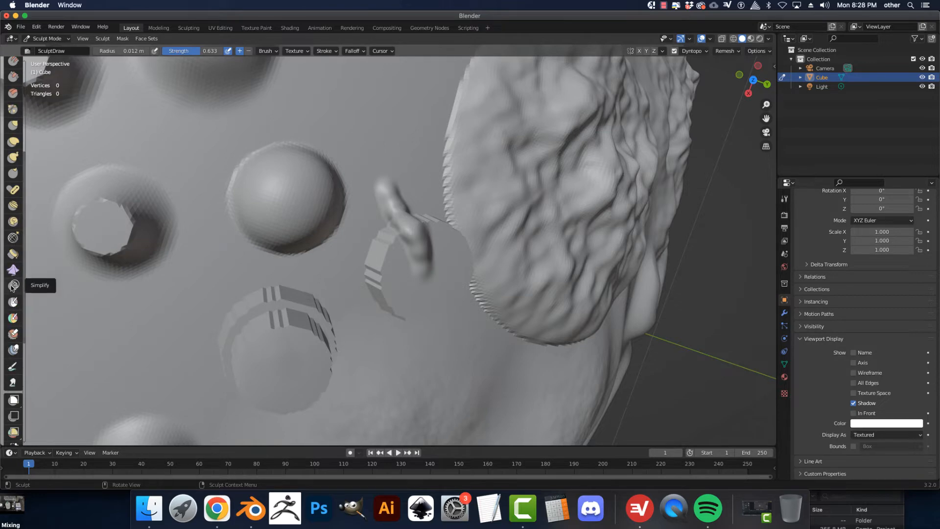
click(13, 284)
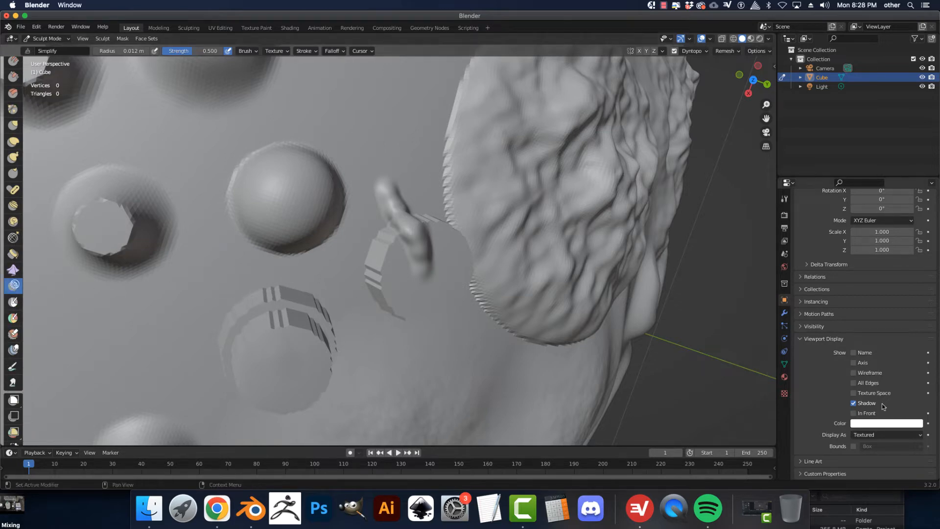
click(853, 373)
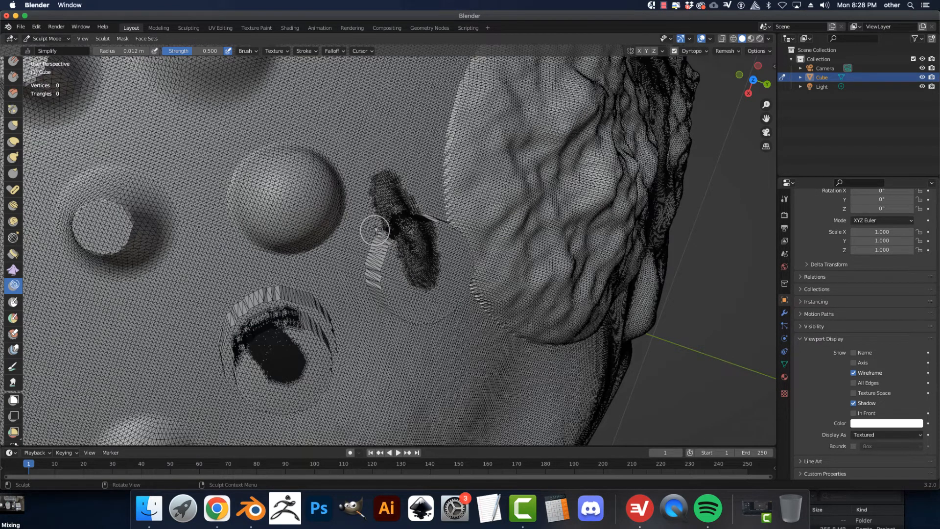
Step: Bring up the Simplify brush's Dyntopo settings to check its detail options
scroll(806, 392, up, 4)
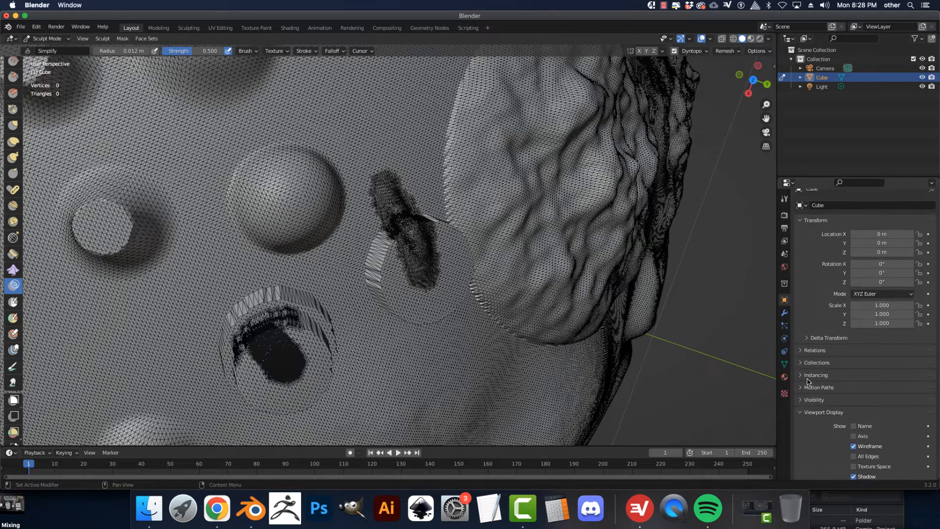
scroll(807, 380, down, 4)
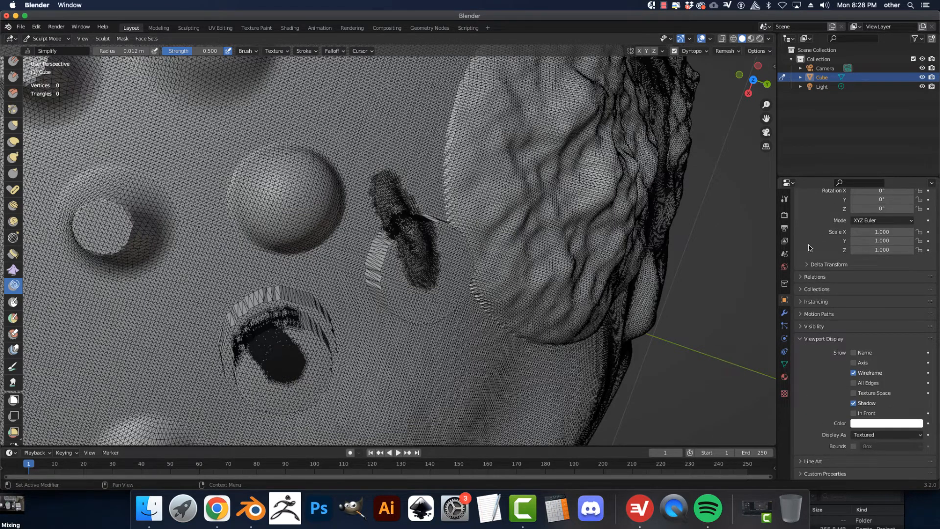
click(784, 198)
scroll(808, 390, down, 10)
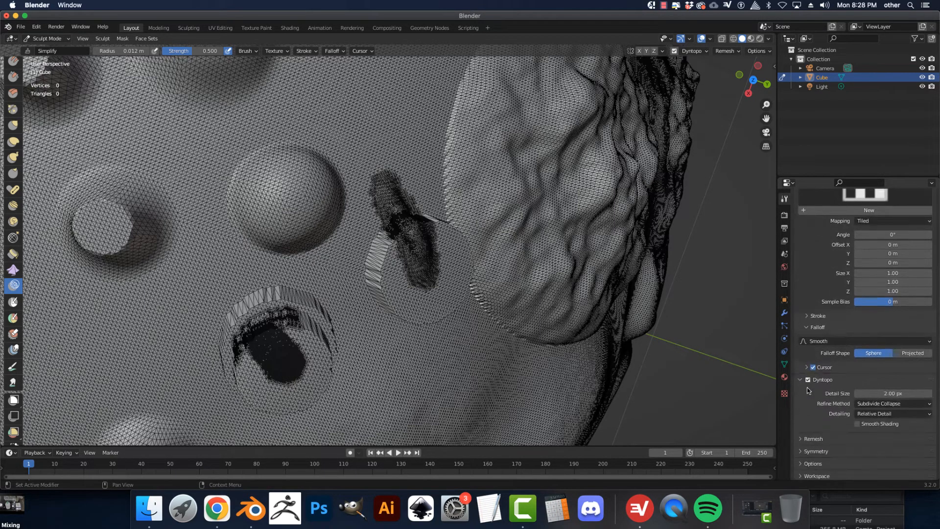
scroll(807, 387, down, 1)
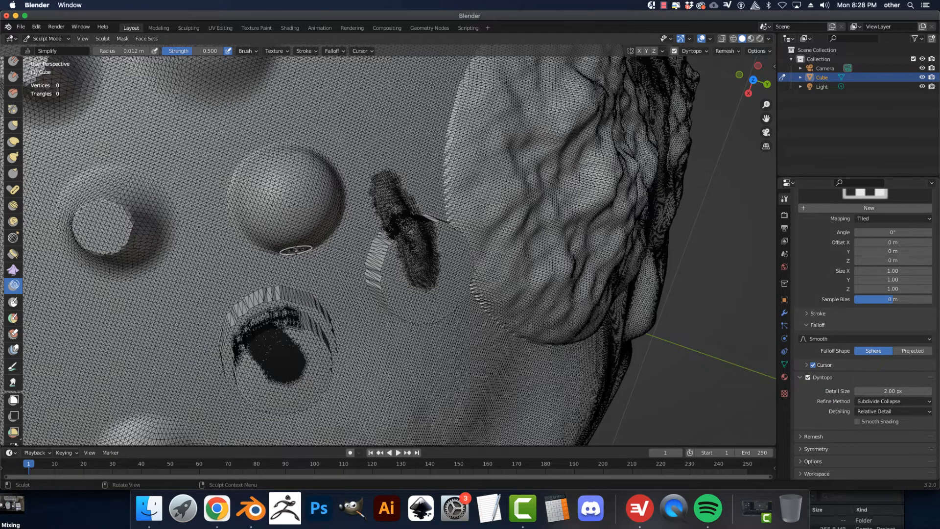
Step: Brush with Simplify over the stretched rim faces of the round disc around the ridge to rebuild their topology
mouse_move(369, 242)
mouse_down()
mouse_move(382, 235)
mouse_move(393, 260)
mouse_move(376, 273)
mouse_move(373, 292)
mouse_move(386, 305)
mouse_up()
drag(358, 271, 361, 253)
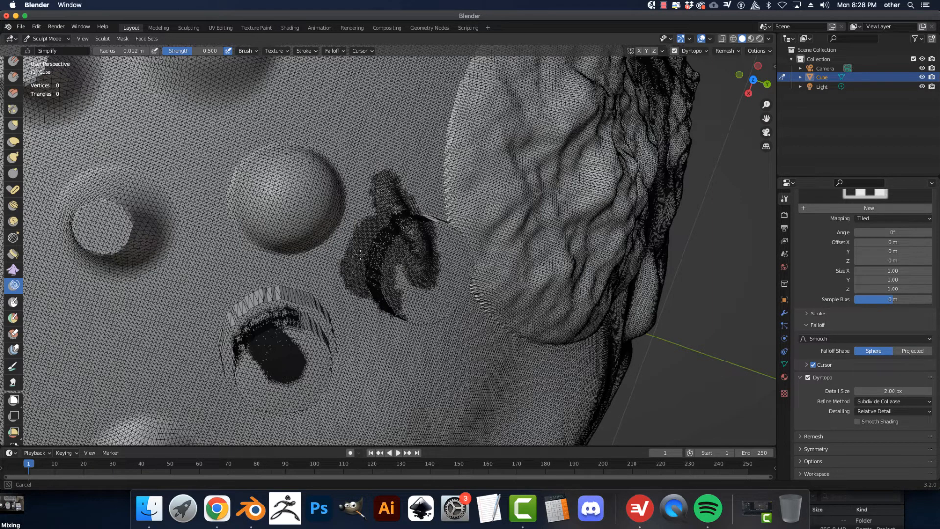
mouse_move(450, 195)
middle_down()
mouse_move(433, 198)
mouse_move(418, 221)
mouse_move(400, 204)
middle_up()
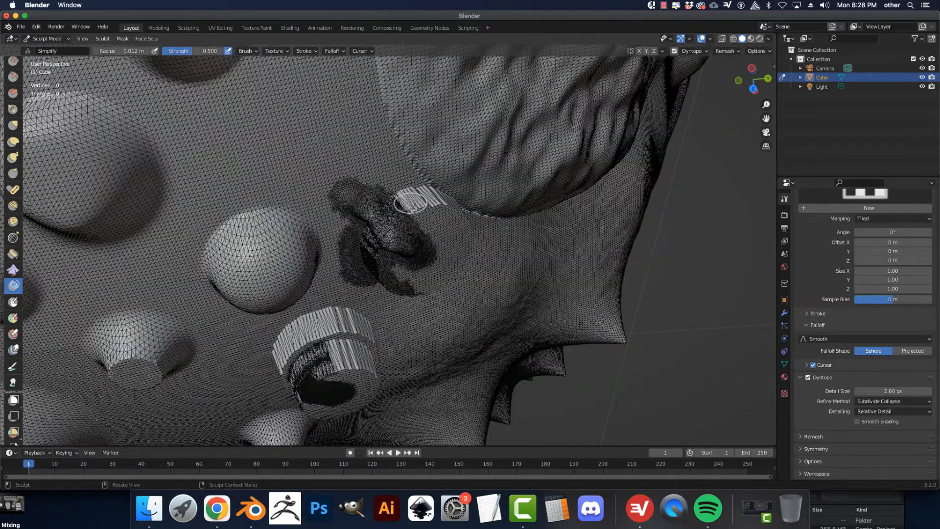
mouse_move(413, 205)
mouse_down()
mouse_move(431, 177)
mouse_move(386, 197)
mouse_move(437, 219)
mouse_move(449, 210)
mouse_up()
drag(406, 243, 394, 250)
mouse_move(377, 257)
middle_down()
mouse_move(381, 202)
mouse_move(363, 210)
mouse_move(405, 260)
middle_up()
drag(405, 259, 455, 213)
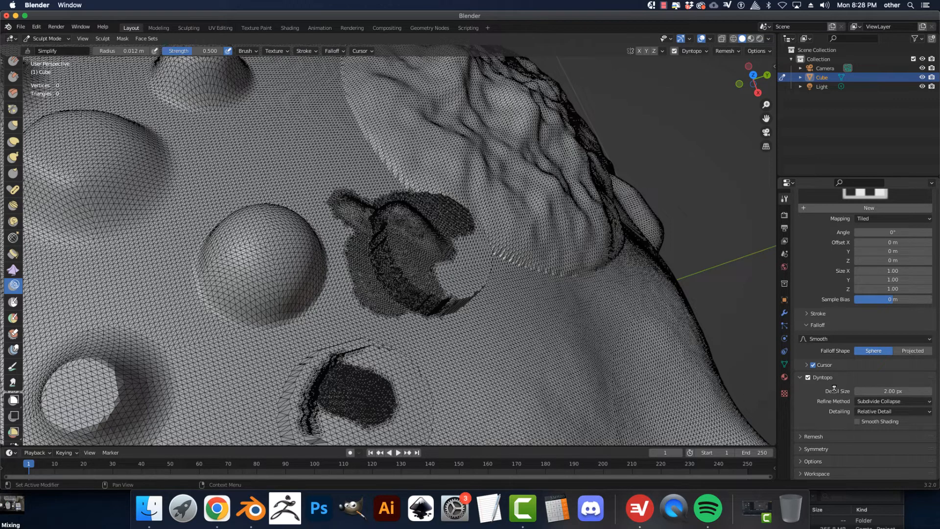
Step: Disable Dyntopo and turn off the cube's wireframe display
click(803, 379)
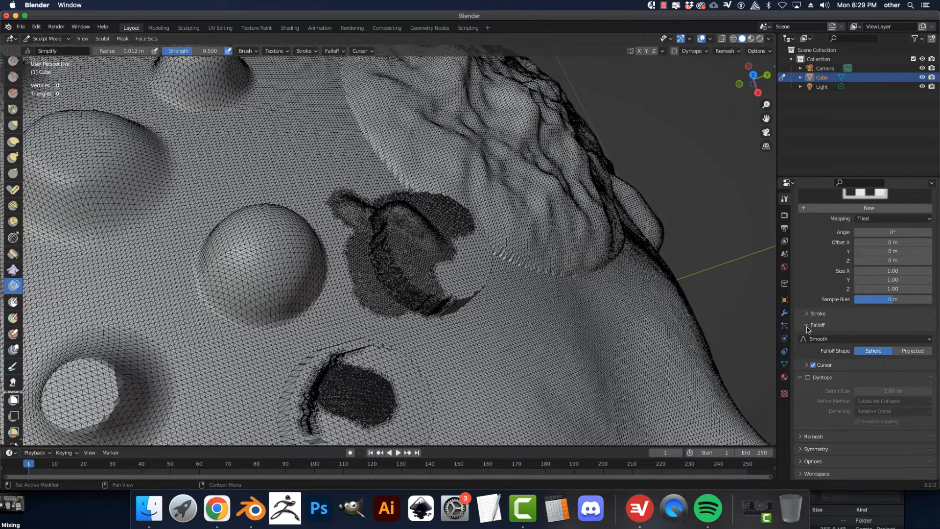
click(784, 300)
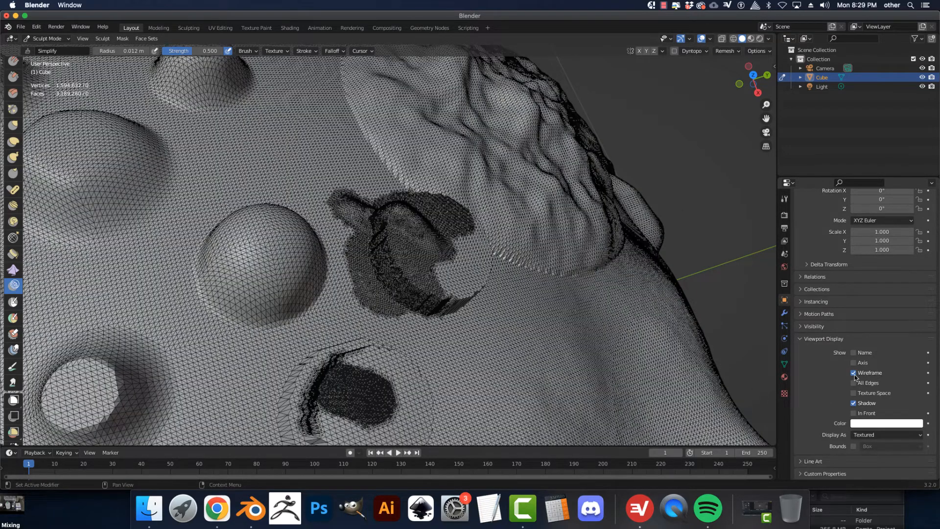
click(853, 373)
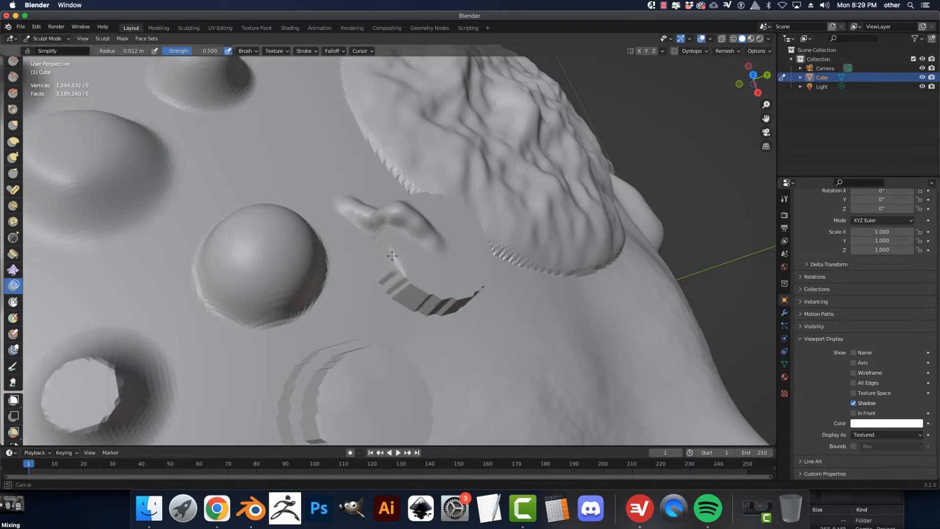
Step: Brush over the stepped rim and surface of the round disc from several angles to smooth them
mouse_move(392, 255)
mouse_down()
mouse_move(380, 225)
mouse_move(370, 250)
mouse_move(384, 274)
mouse_move(416, 295)
mouse_move(454, 298)
mouse_move(489, 268)
mouse_move(453, 293)
mouse_move(421, 288)
mouse_move(407, 308)
mouse_move(366, 263)
mouse_move(377, 250)
mouse_move(358, 239)
mouse_up()
middle_drag(357, 232, 344, 278)
mouse_move(420, 212)
mouse_down()
mouse_move(449, 203)
mouse_move(425, 190)
mouse_move(405, 195)
mouse_move(424, 205)
mouse_move(458, 199)
mouse_move(433, 185)
mouse_move(467, 223)
mouse_up()
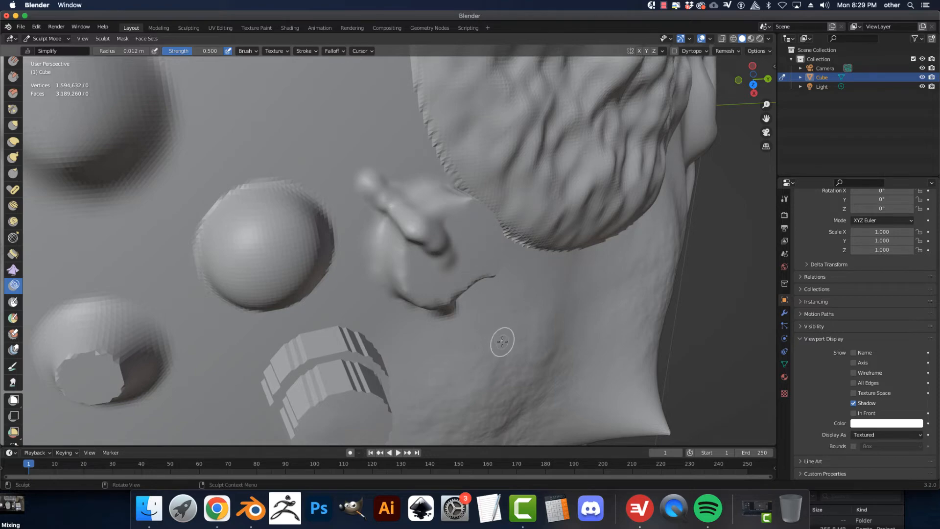
mouse_move(500, 337)
middle_down()
mouse_move(430, 274)
mouse_move(441, 323)
middle_up()
mouse_move(441, 322)
mouse_down()
mouse_move(426, 294)
mouse_move(380, 301)
mouse_move(392, 285)
mouse_move(428, 279)
mouse_move(441, 304)
mouse_move(413, 269)
mouse_move(370, 258)
mouse_move(458, 267)
mouse_move(463, 230)
mouse_move(414, 216)
mouse_move(424, 217)
mouse_up()
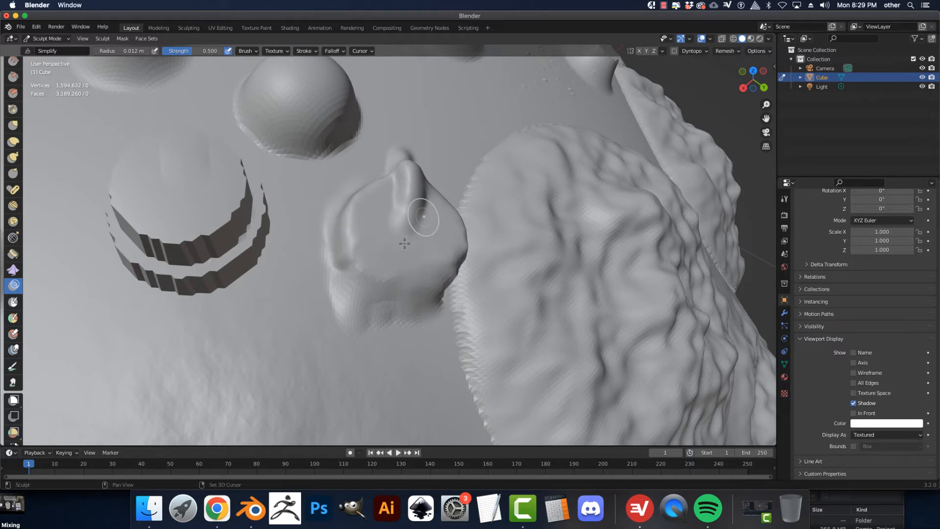